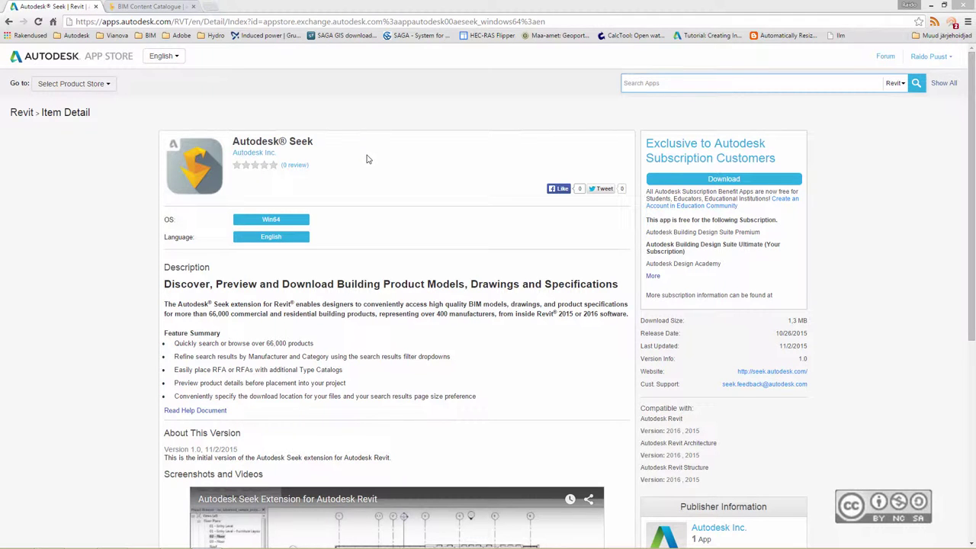
- Switch to the BIM Content Catalogue tab showing seek.autodesk.com
{"action": "left_click", "coordinate": [157, 6]}
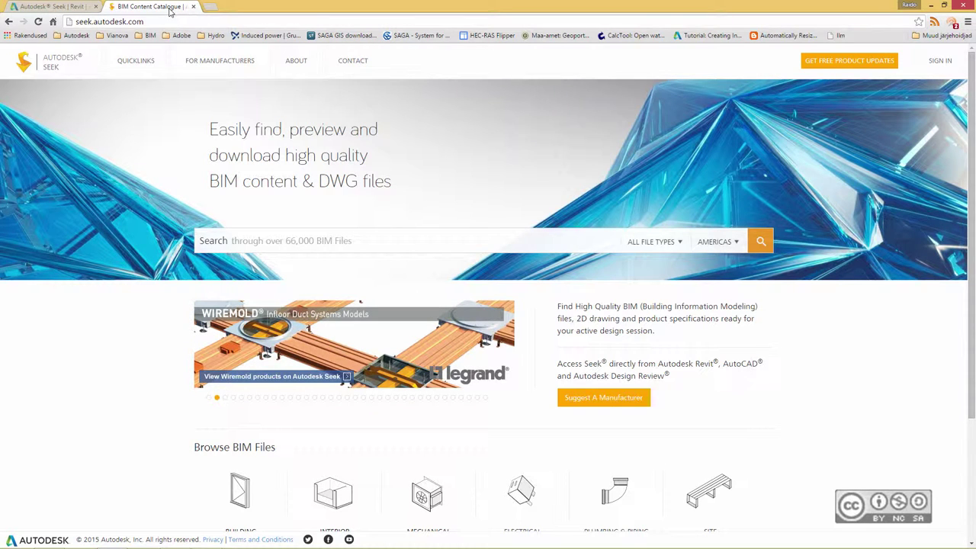
- Return to the 'Autodesk Seek | Revit' App Store tab
{"action": "left_click", "coordinate": [54, 8]}
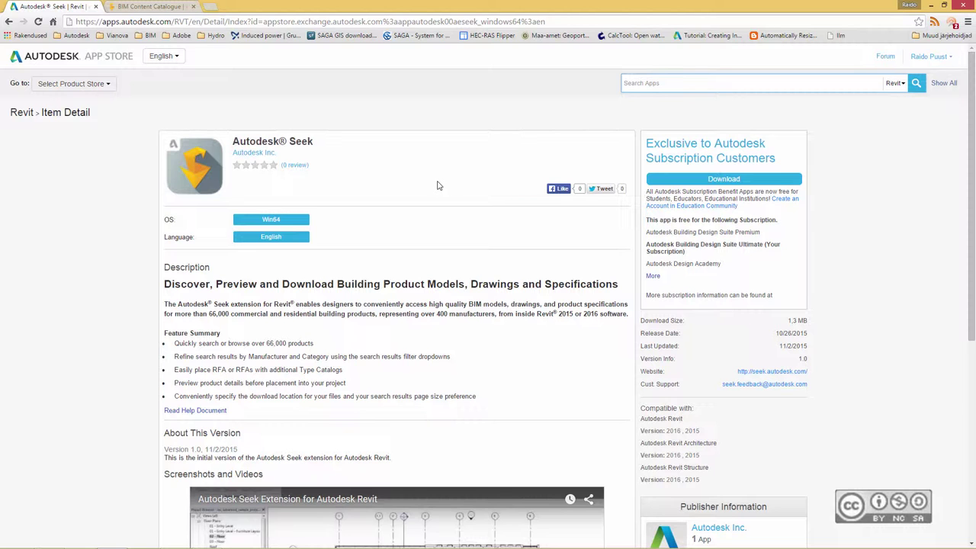
{"action": "mouse_move", "coordinate": [488, 542]}
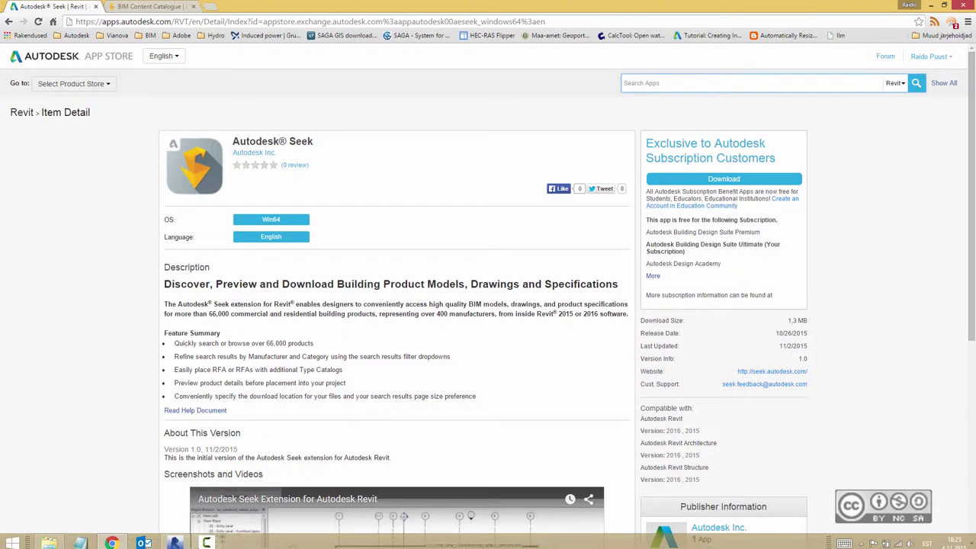
- Bring up Revit's sample project title sheet with the Autodesk Seek ribbon tab showing
{"action": "left_click", "coordinate": [175, 541]}
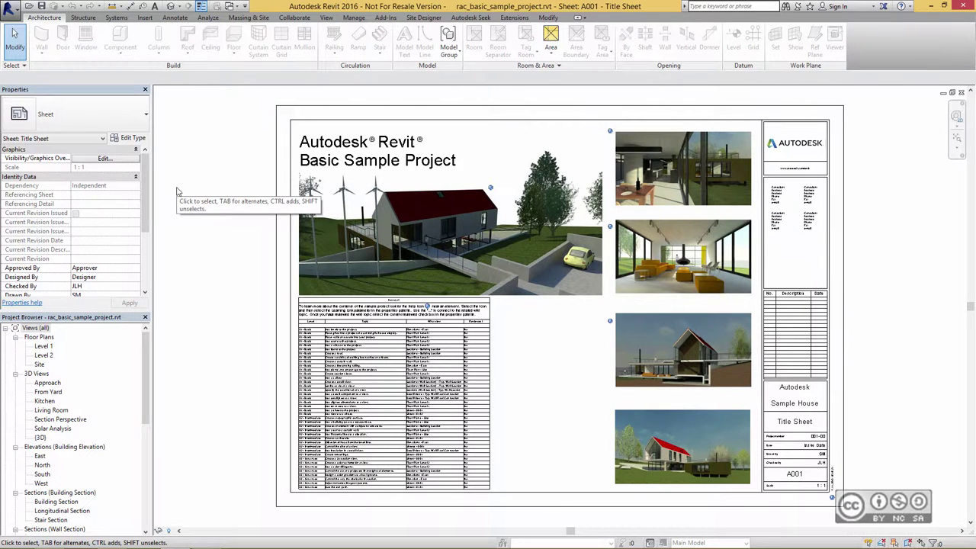
{"action": "left_click", "coordinate": [471, 18]}
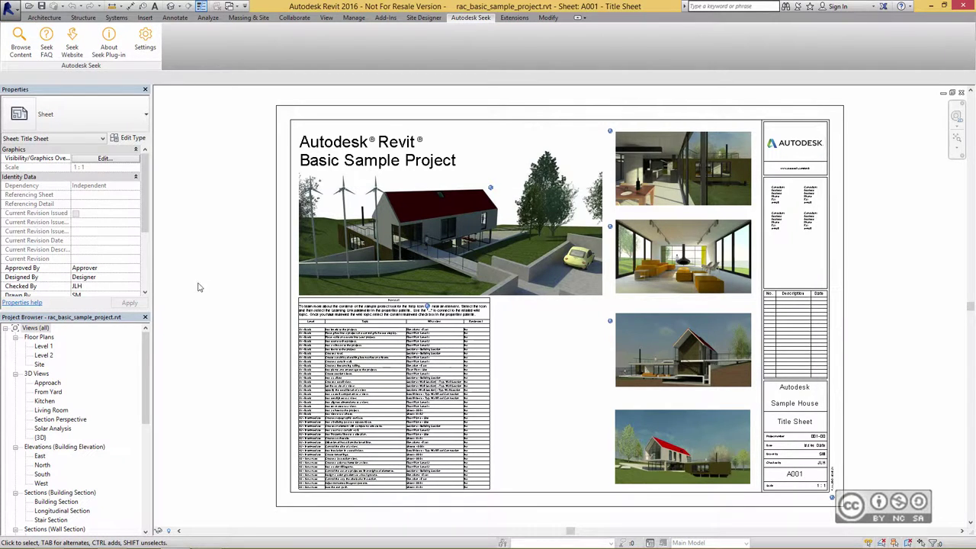
- Open the Level 1 floor plan and enter 'table' in the Autodesk Seek search field
{"action": "double_click", "coordinate": [44, 346]}
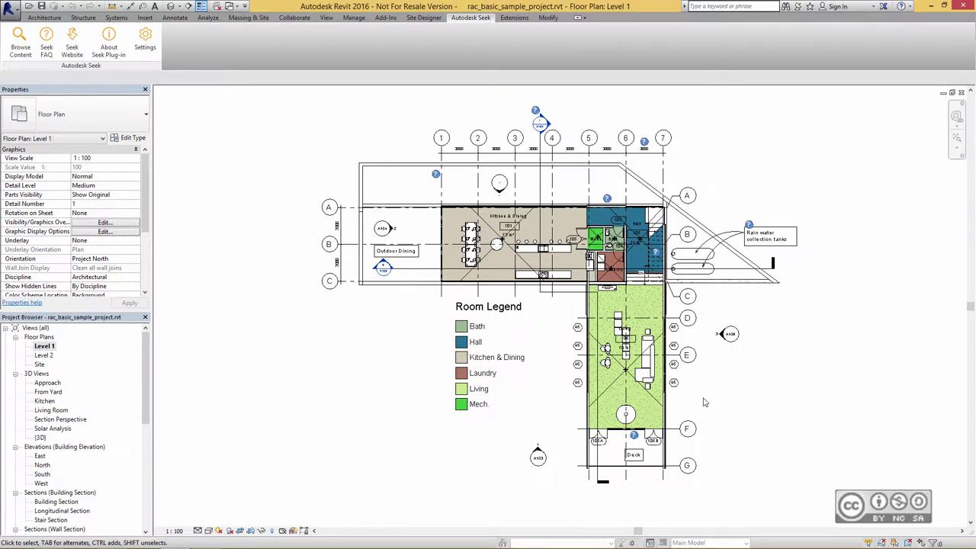
{"action": "scroll", "coordinate": [714, 402], "scroll_direction": "up", "scroll_amount": 3}
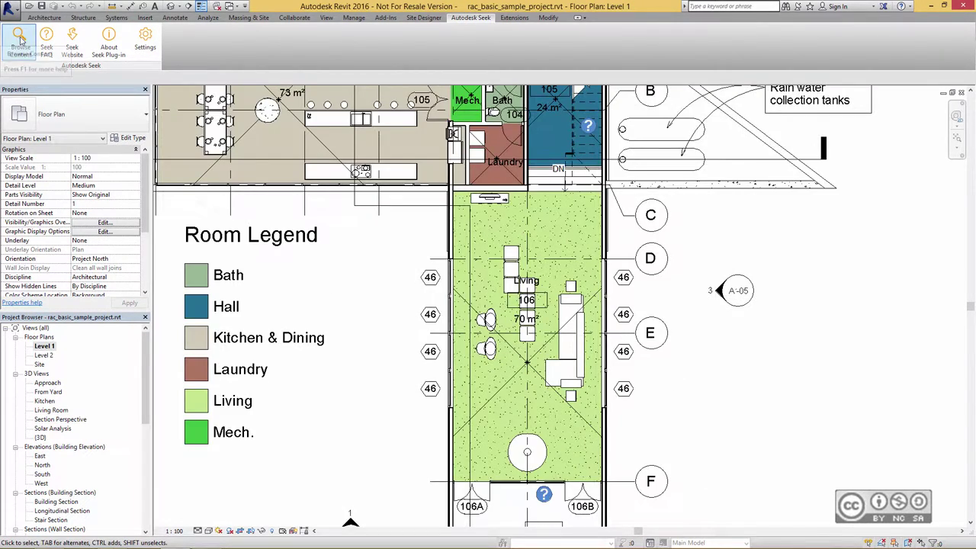
{"action": "left_click", "coordinate": [20, 42]}
{"action": "type", "text": "tab"}
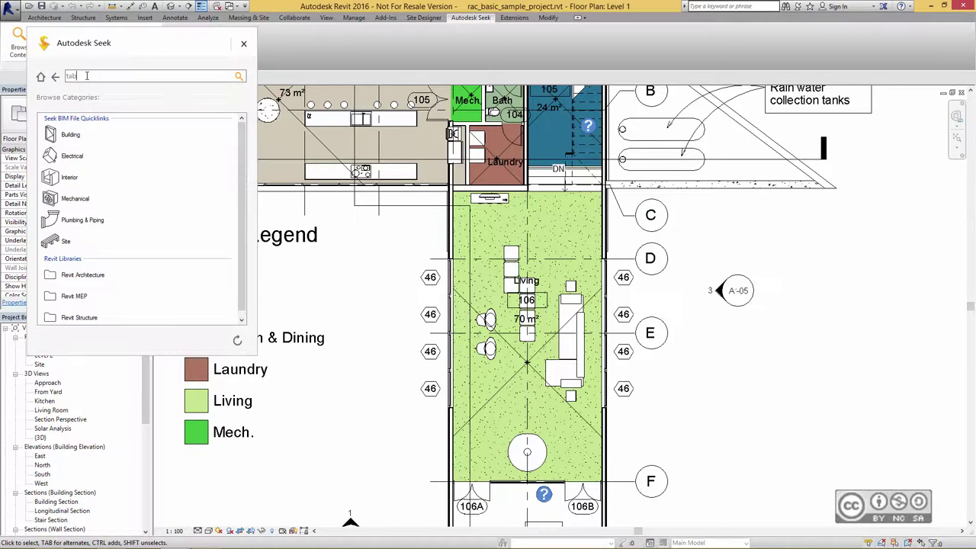
{"action": "type", "text": "le"}
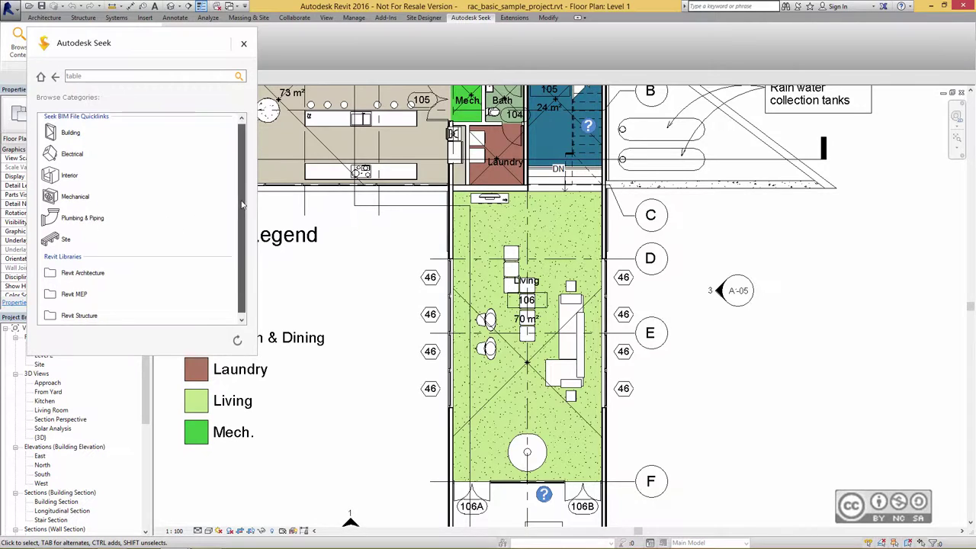
{"action": "scroll", "coordinate": [241, 210], "scroll_direction": "down", "scroll_amount": 1}
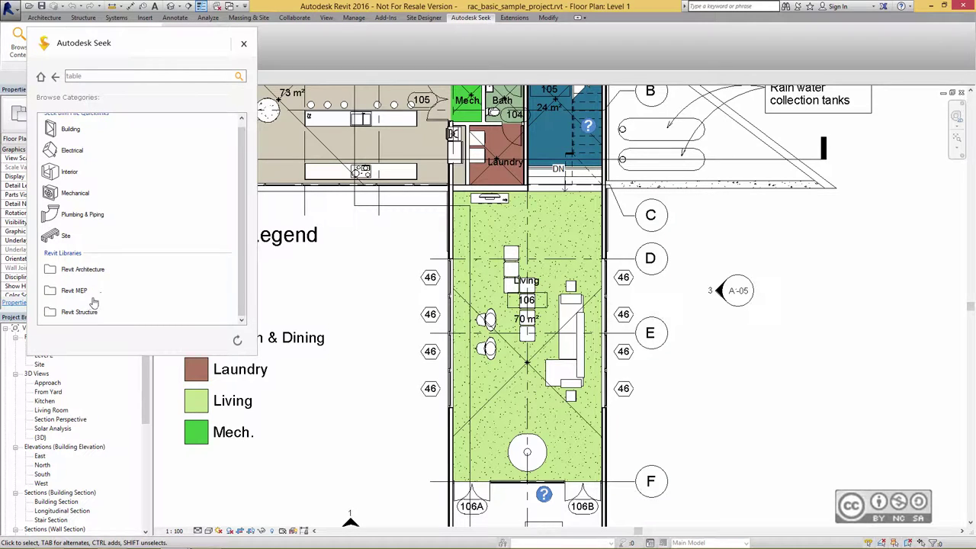
{"action": "scroll", "coordinate": [242, 198], "scroll_direction": "up", "scroll_amount": 1}
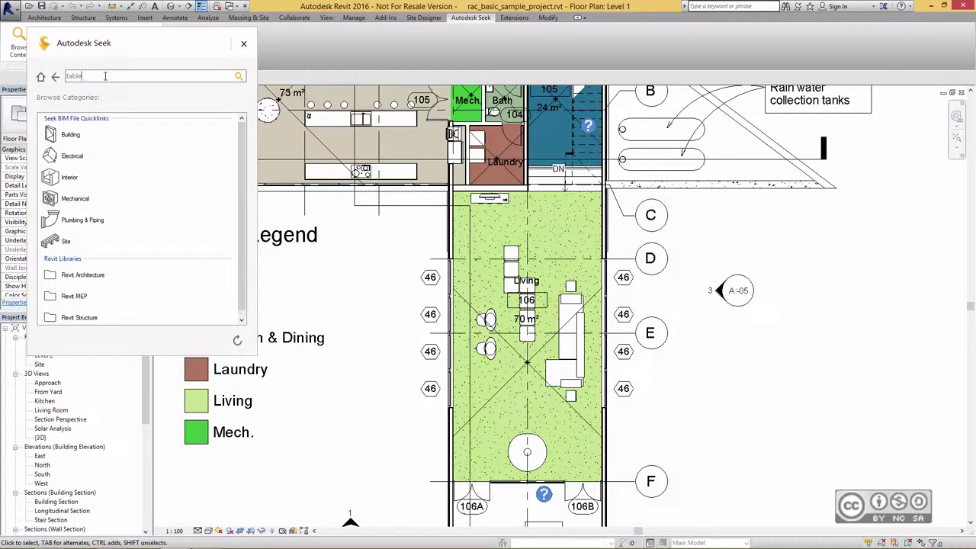
- Search Seek for 'table' across all manufacturers and open the Noguchi Table details
{"action": "key", "text": "Return"}
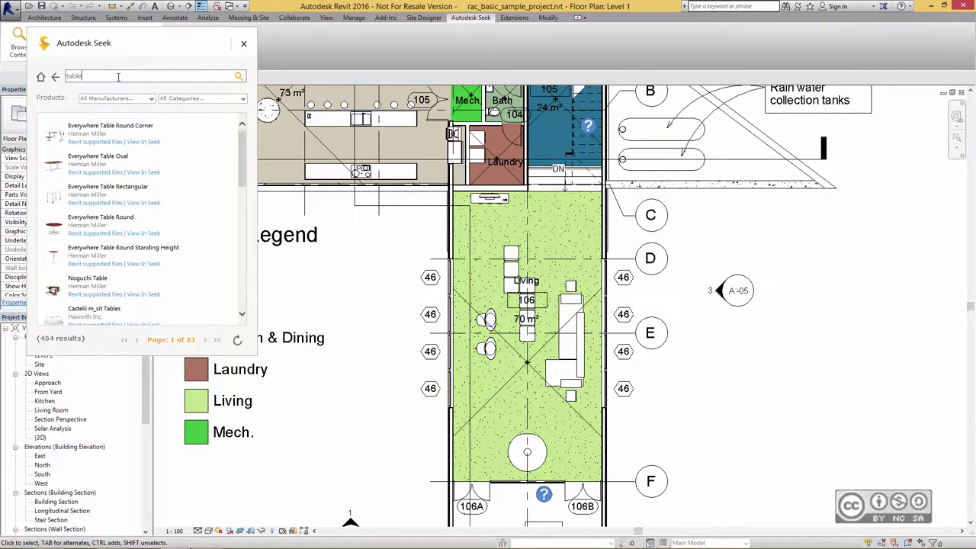
{"action": "left_click", "coordinate": [151, 99]}
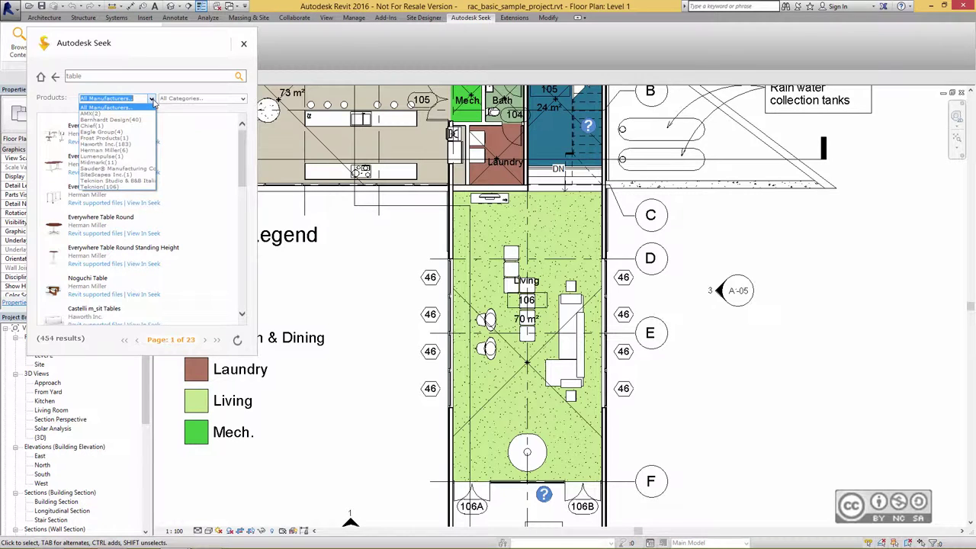
{"action": "left_click", "coordinate": [153, 103]}
{"action": "key", "text": "Tab"}
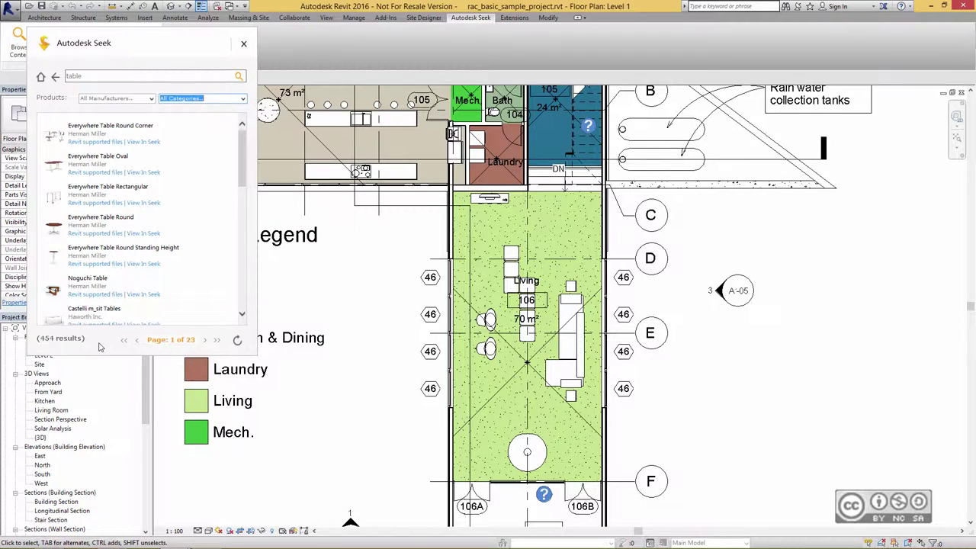
{"action": "left_click", "coordinate": [92, 284]}
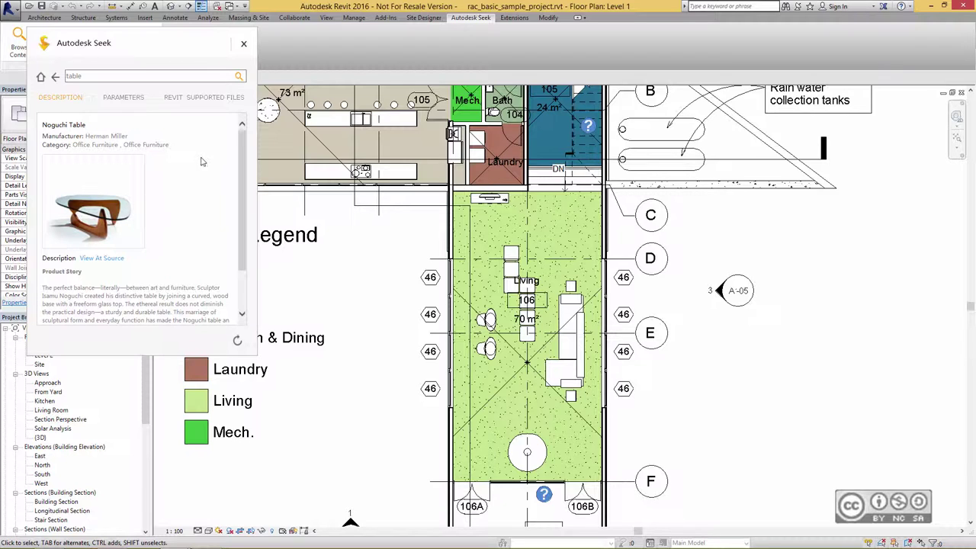
- View the Noguchi Table's parameters, then its Revit supported files (322K RFA and two PDFs)
{"action": "left_click", "coordinate": [124, 103]}
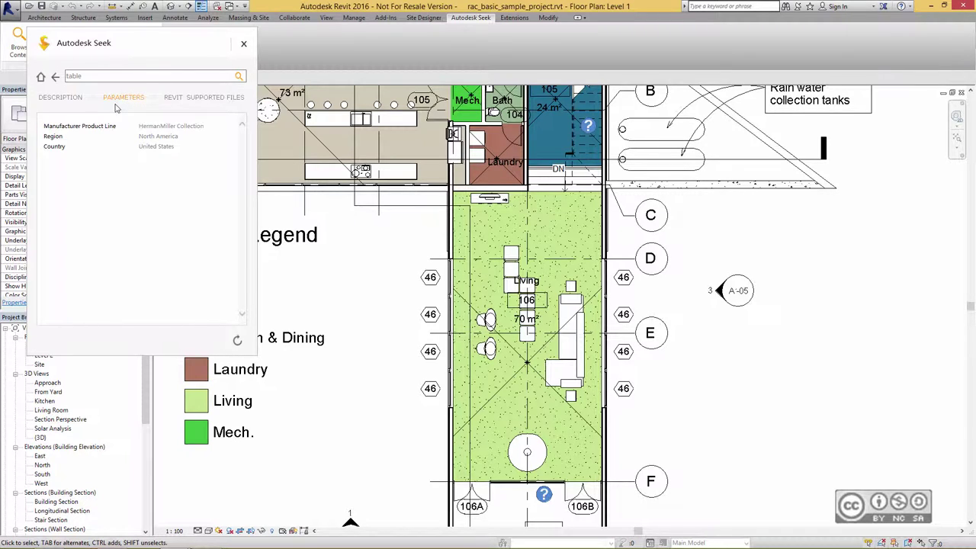
{"action": "left_click", "coordinate": [175, 101]}
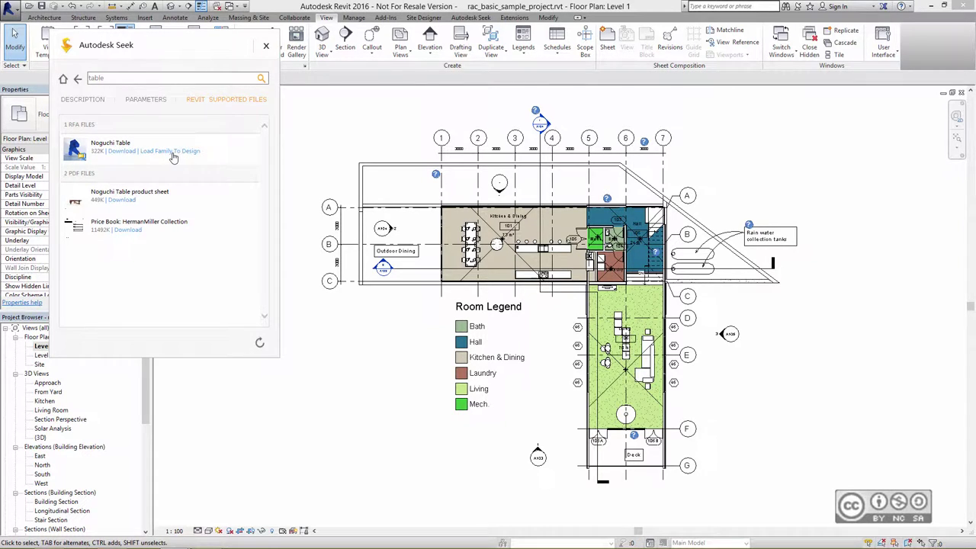
- Load the Noguchi Table family, type 15-3/4H 50W 36D, into the project
{"action": "left_click", "coordinate": [174, 151]}
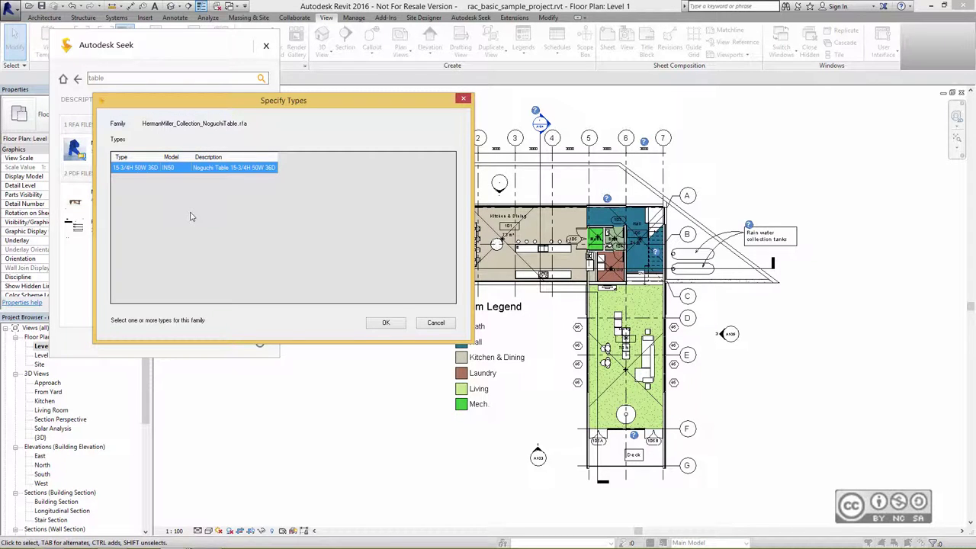
{"action": "left_click", "coordinate": [383, 324]}
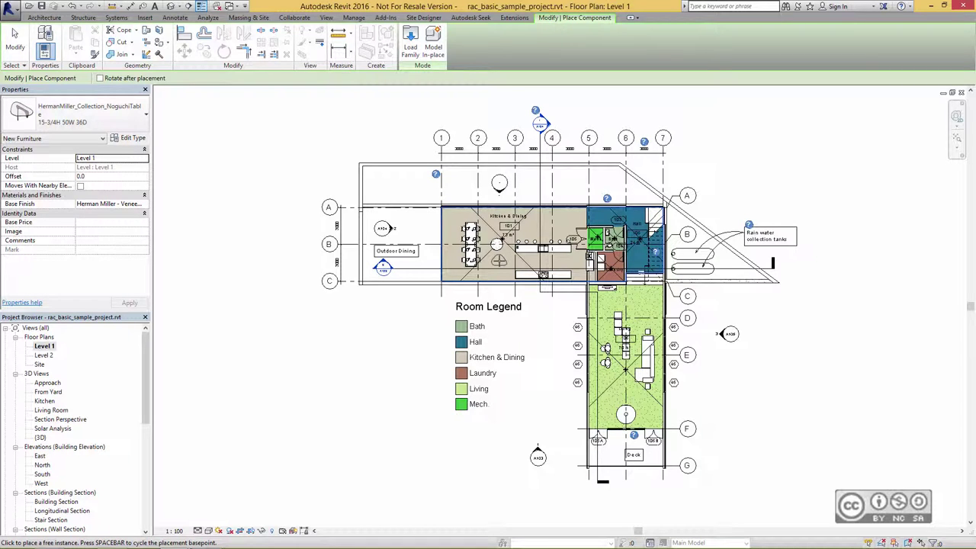
- Zoom into the kitchen and place one Noguchi Table below the round table
{"action": "scroll", "coordinate": [497, 263], "scroll_direction": "up", "scroll_amount": 1}
{"action": "scroll", "coordinate": [492, 267], "scroll_direction": "up", "scroll_amount": 2}
{"action": "scroll", "coordinate": [486, 271], "scroll_direction": "up", "scroll_amount": 1}
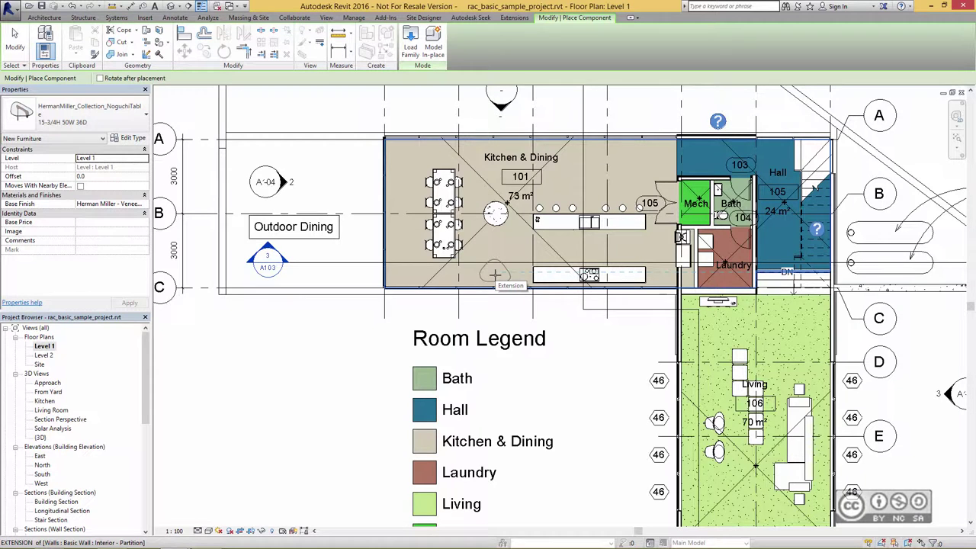
{"action": "left_click", "coordinate": [495, 274]}
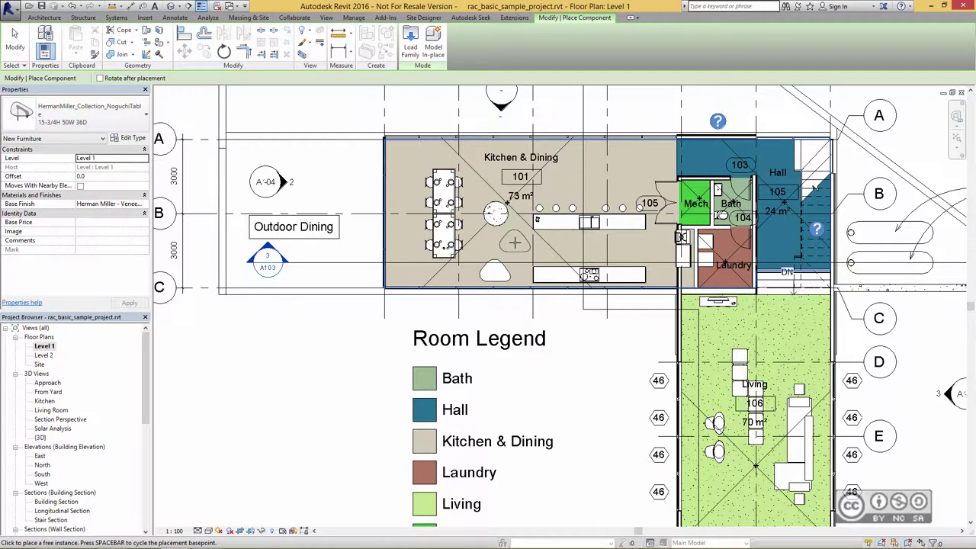
{"action": "left_click", "coordinate": [15, 34]}
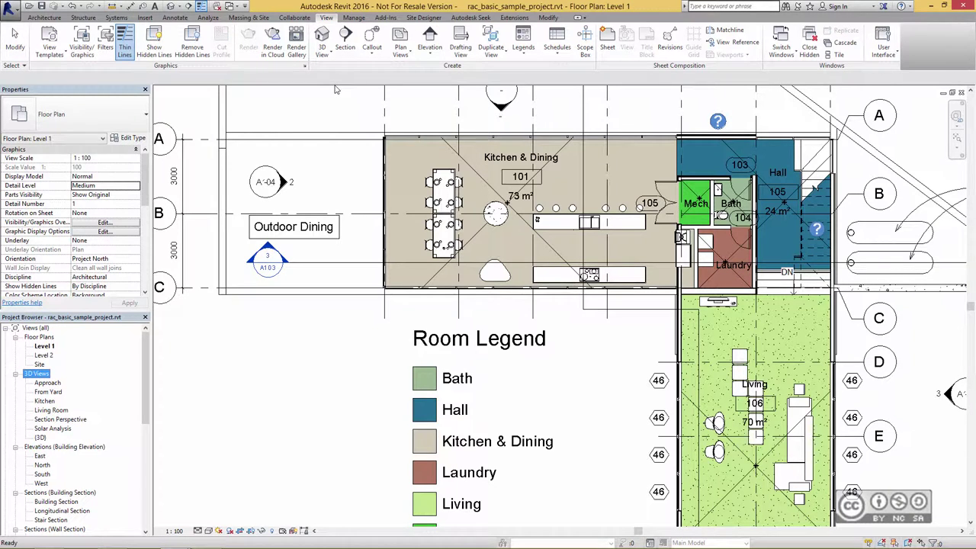
- Create a camera view with its eye in the kitchen aimed at the new Noguchi Table
{"action": "left_click", "coordinate": [321, 54]}
{"action": "left_click", "coordinate": [339, 85]}
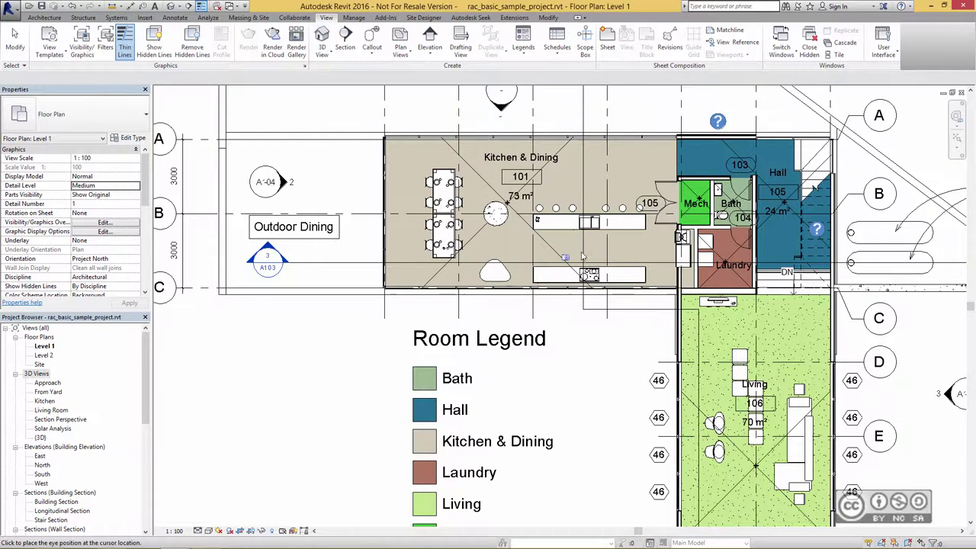
{"action": "left_click", "coordinate": [622, 243]}
{"action": "left_click", "coordinate": [449, 269]}
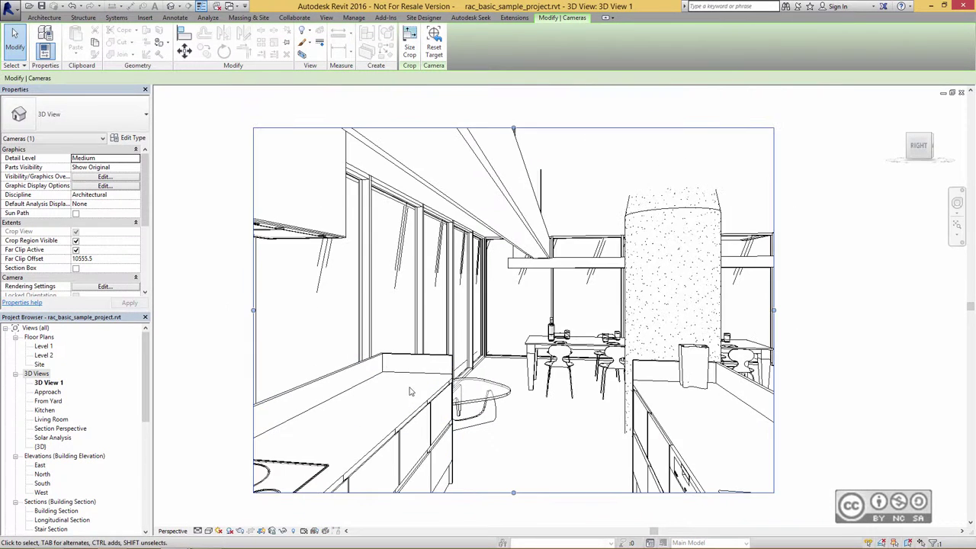
- Set the camera view's visual style to Realistic colour shading
{"action": "left_click", "coordinate": [216, 533]}
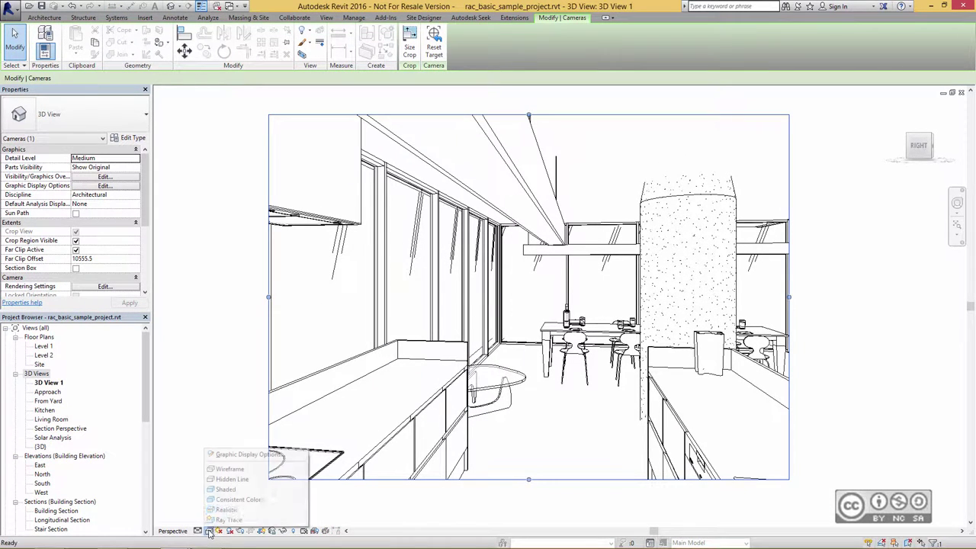
{"action": "left_click", "coordinate": [230, 512]}
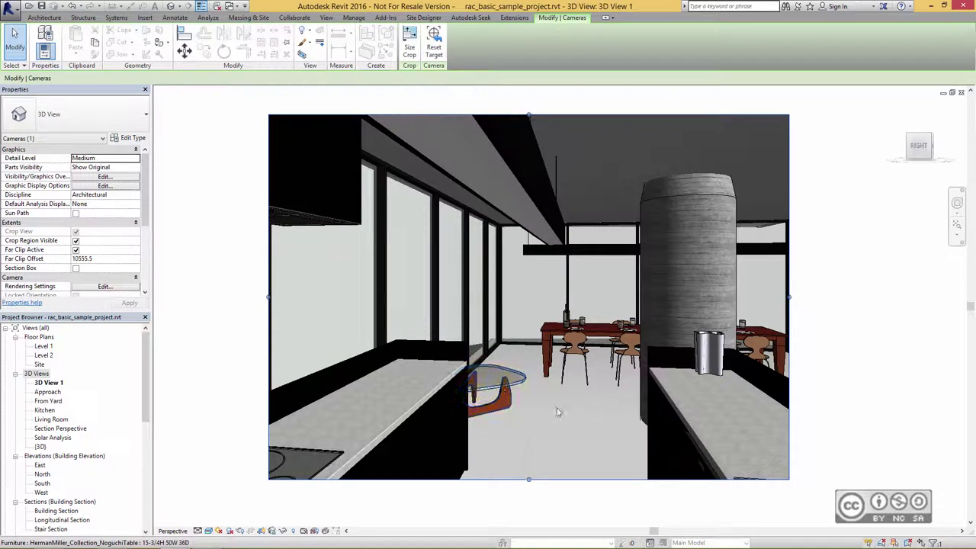
{"action": "left_click", "coordinate": [471, 17]}
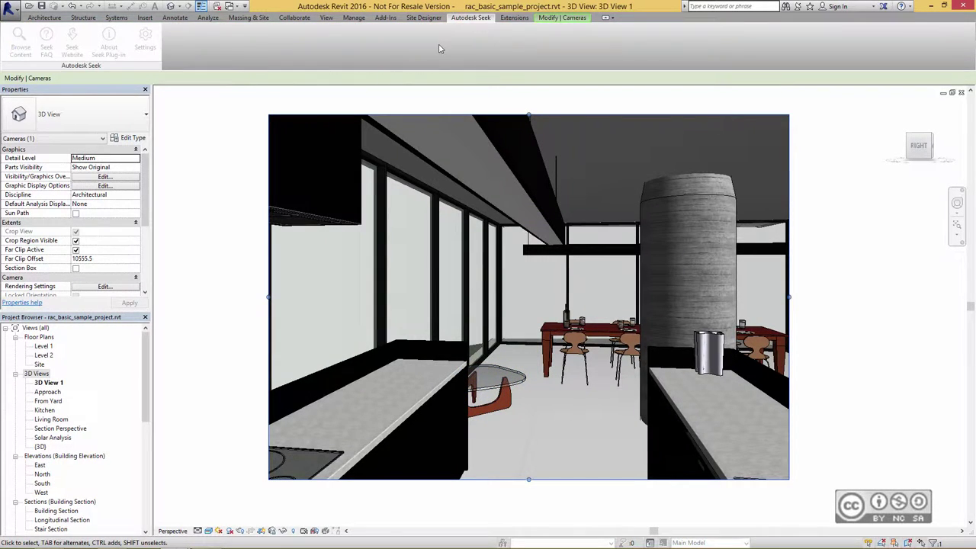